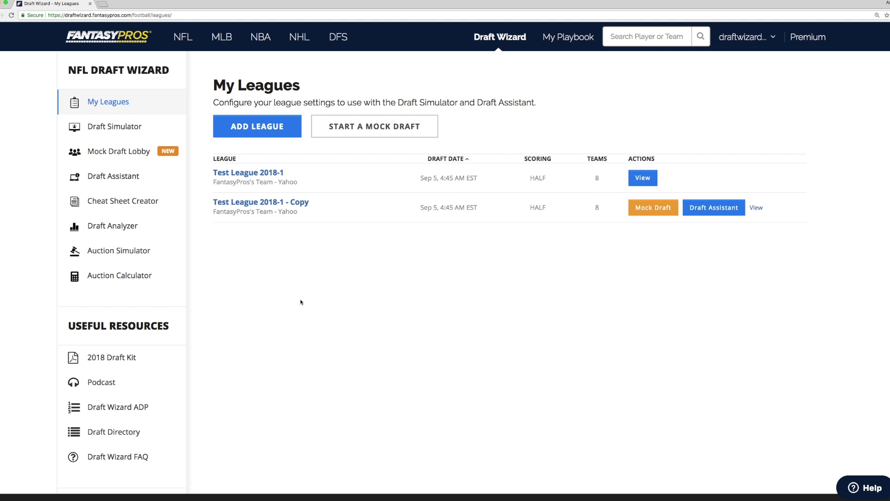
Start adding a new league hosted on ESPN and connect to ESPN.
click(276, 136)
click(367, 127)
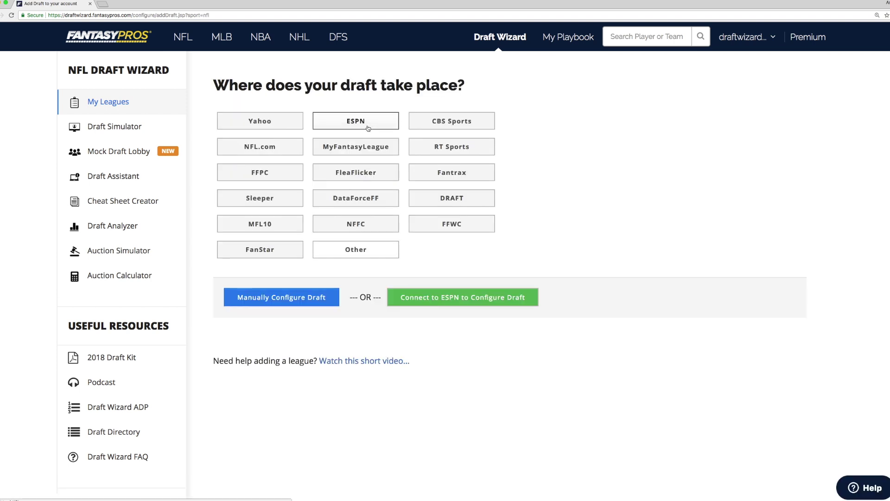
click(435, 296)
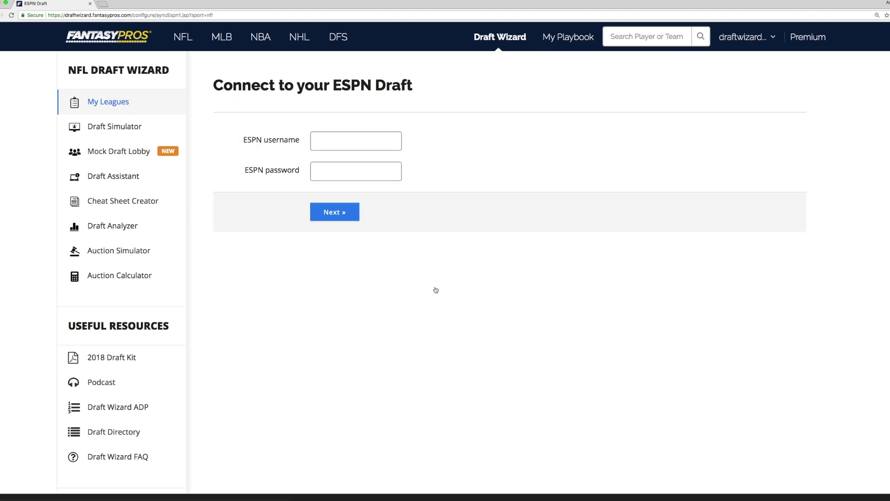
Sign in with the ESPN account's e-mail and password and import FP ESPN Test 2018.
click(342, 142)
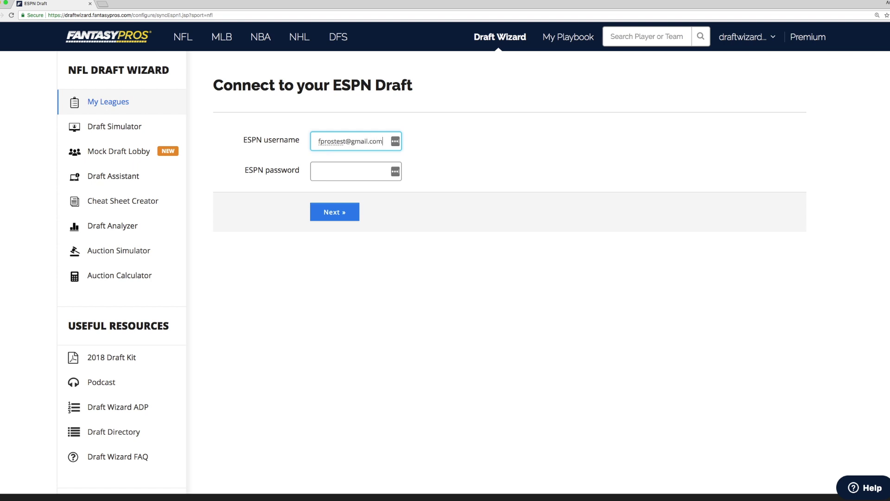
key(Tab)
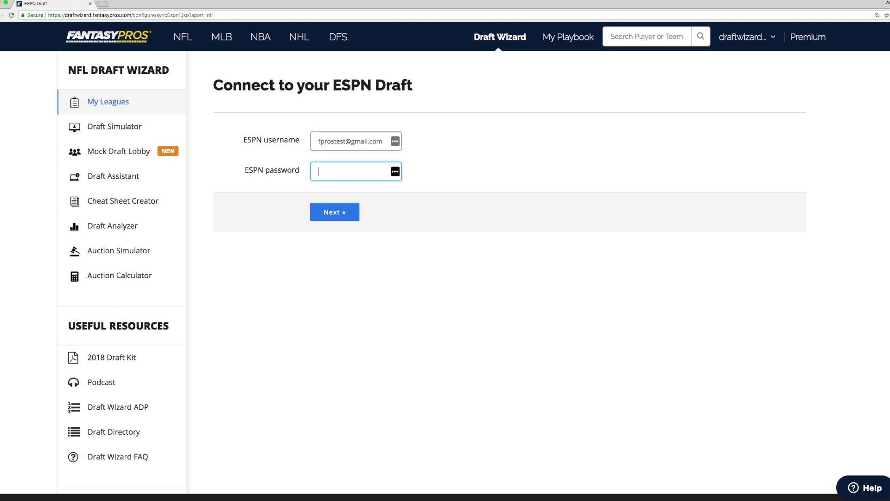
text(••••••••)
key(Return)
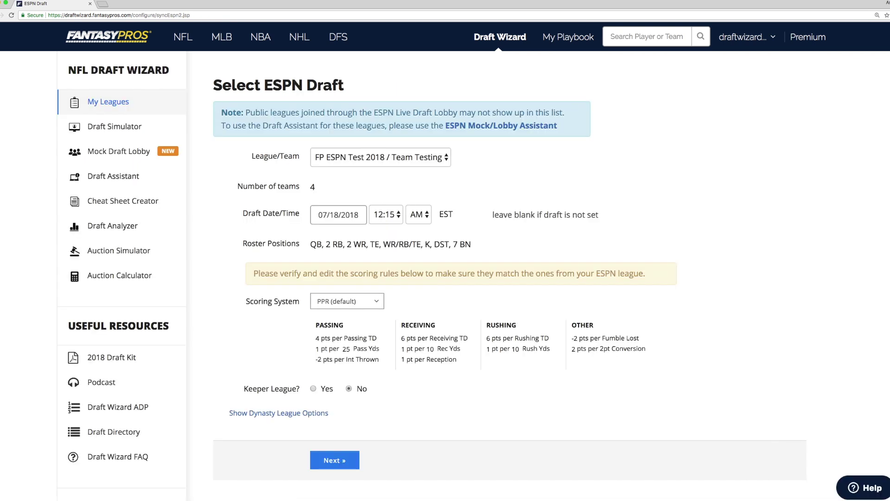
click(331, 466)
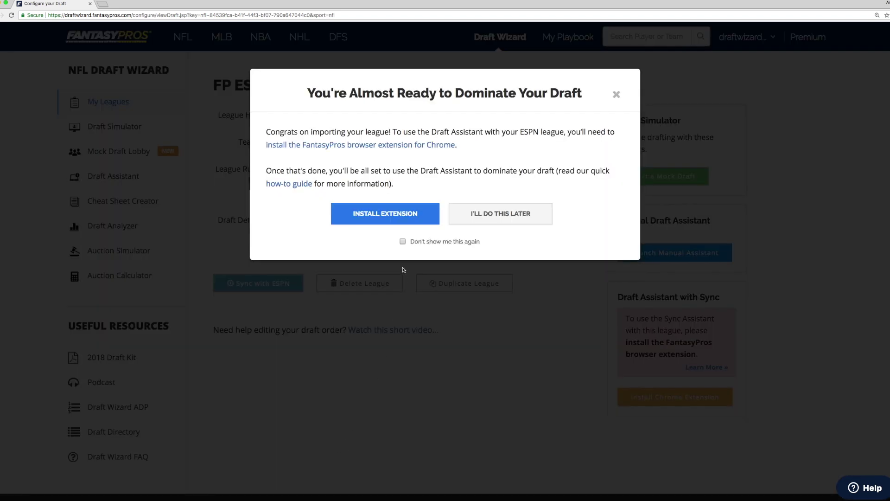
Install the FantasyPros extension, confirming Add extension in Chrome's dialog.
click(405, 217)
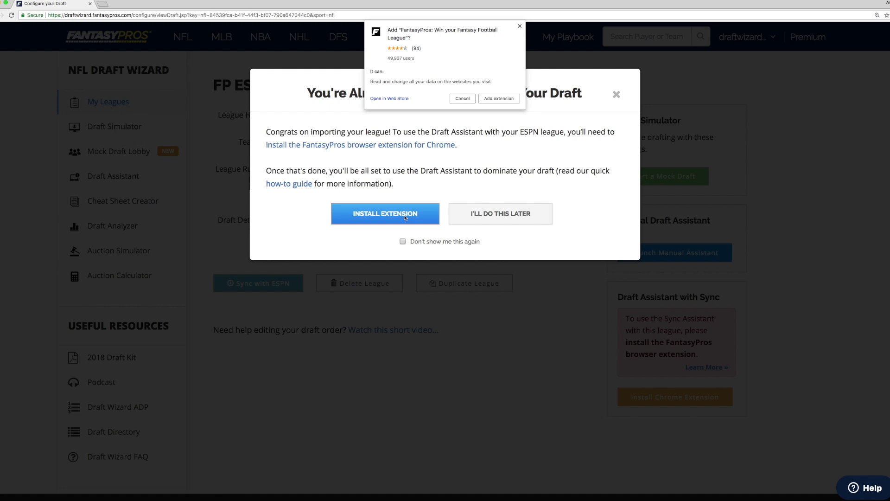
click(494, 101)
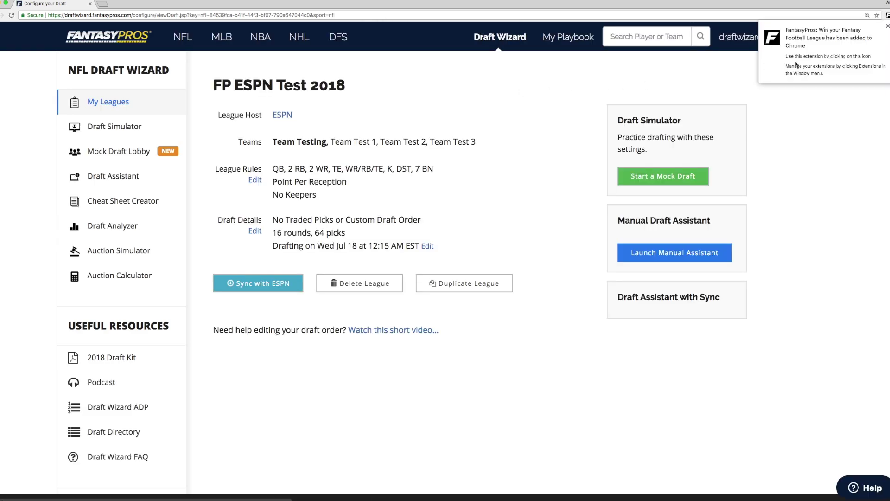
Dismiss the extension notice, check its menu, then open the Draft Assistant league list.
click(888, 27)
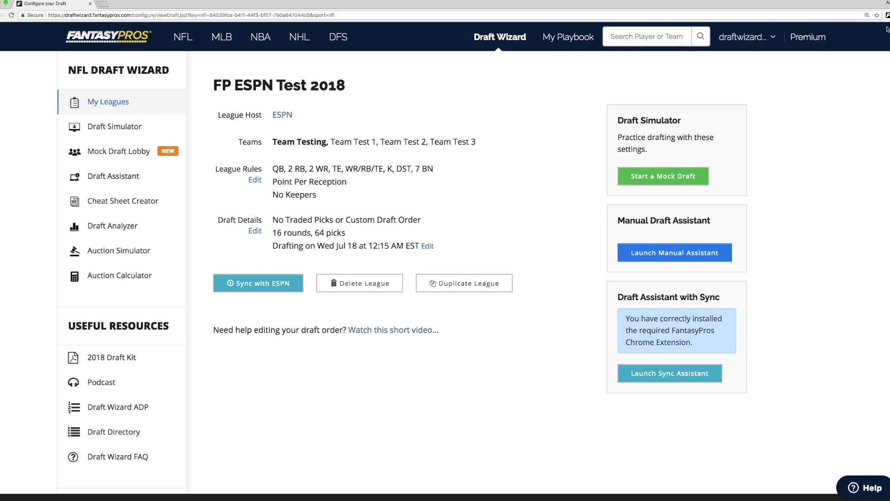
click(888, 17)
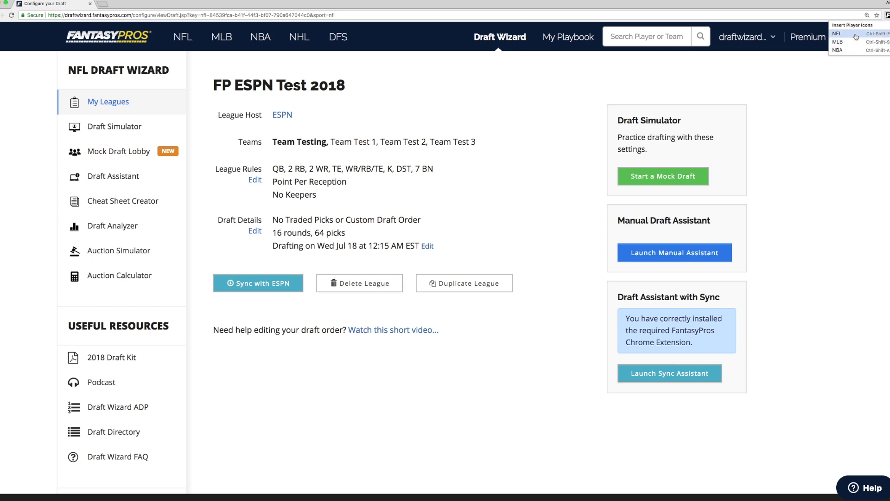
click(782, 283)
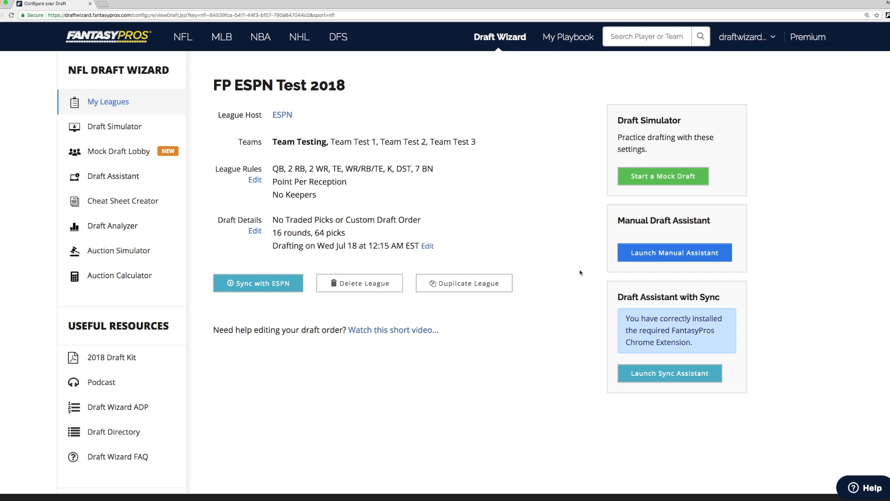
click(644, 379)
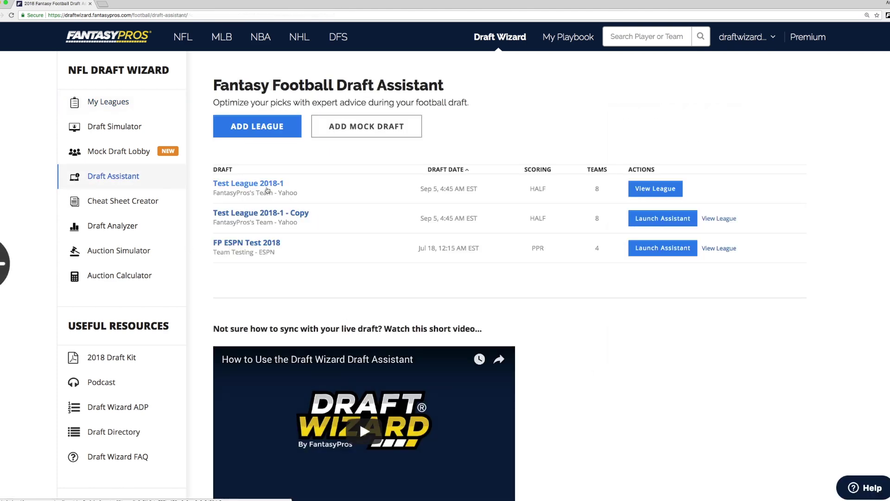
Add an ESPN mock draft and enter the ESPN account e-mail and password.
click(375, 125)
click(361, 163)
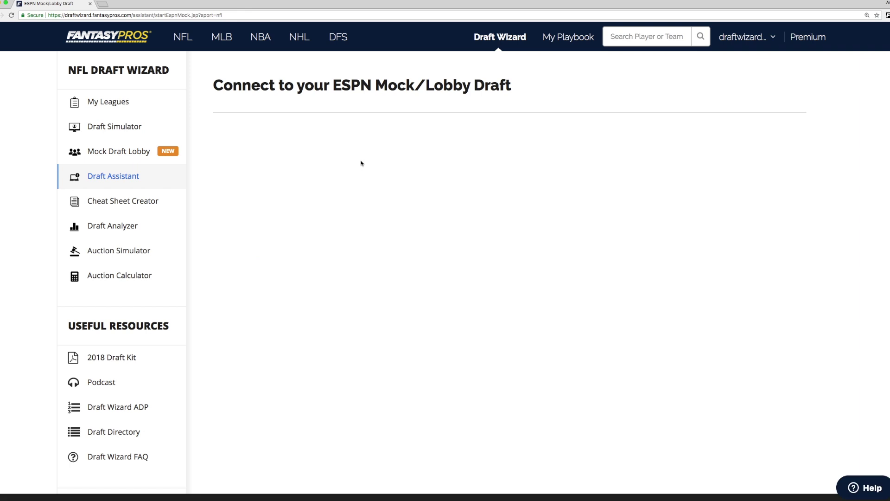
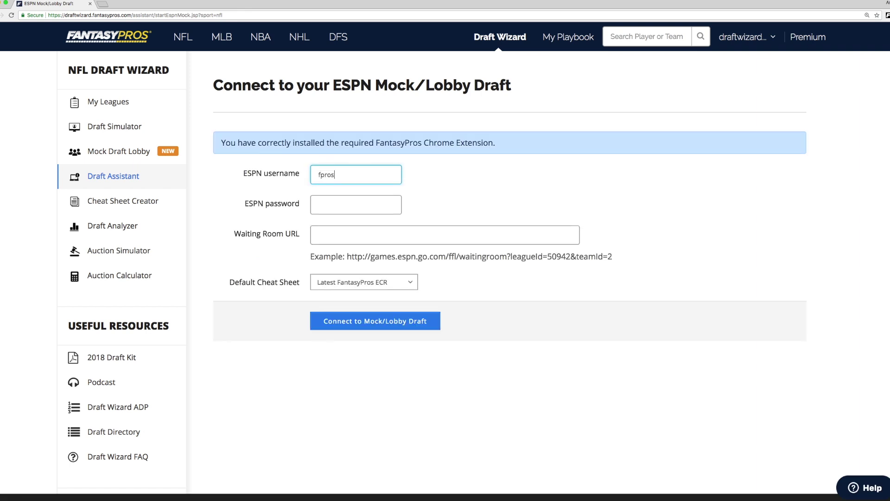
key(Tab)
text(********)
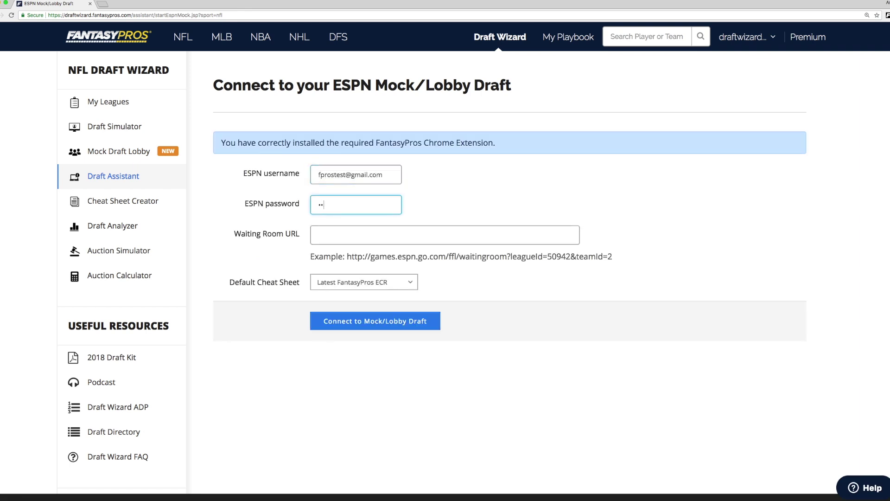
text(*)
key(Tab)
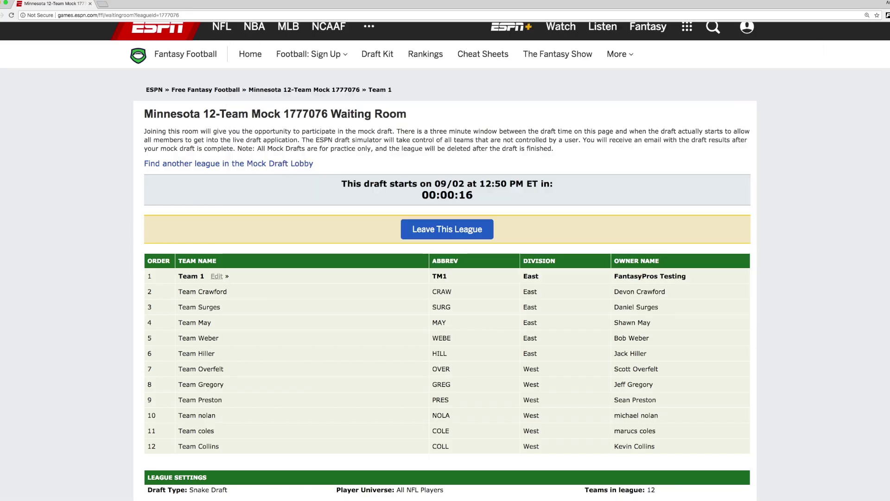
Paste league 1777076's waiting room URL, pick the ECR Sept 1 | HALF cheat sheet, and connect.
click(159, 16)
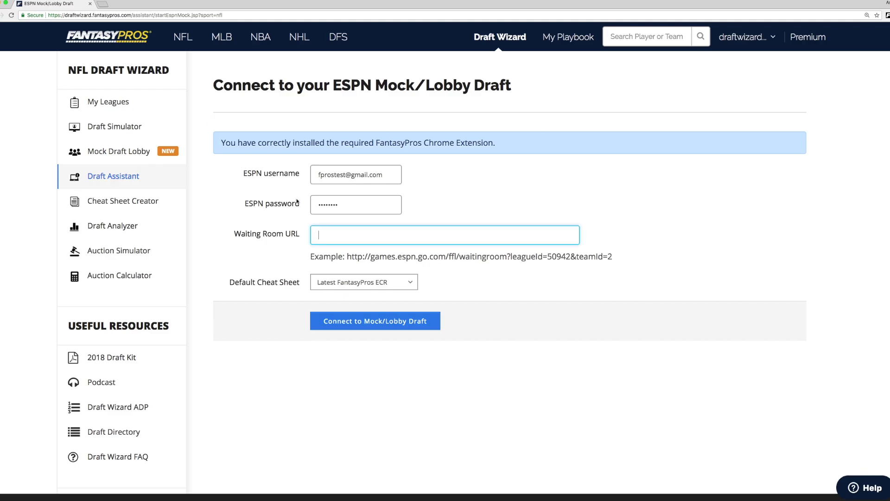
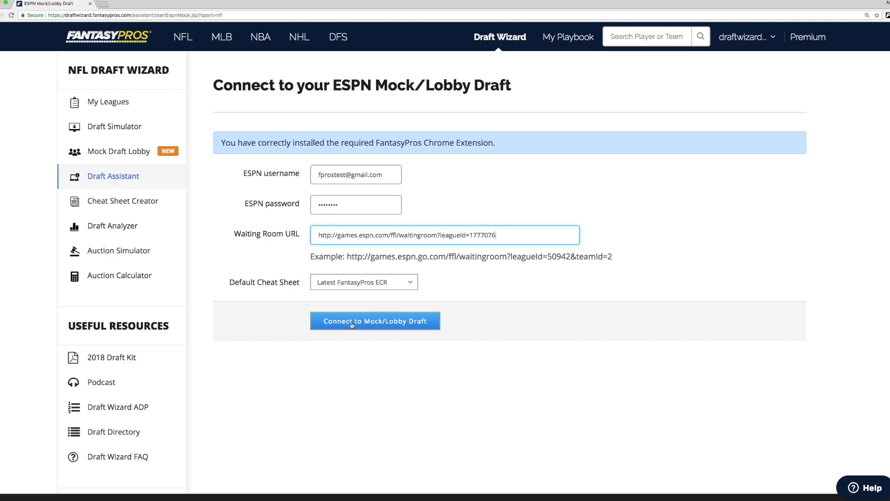
click(370, 284)
click(366, 291)
click(374, 320)
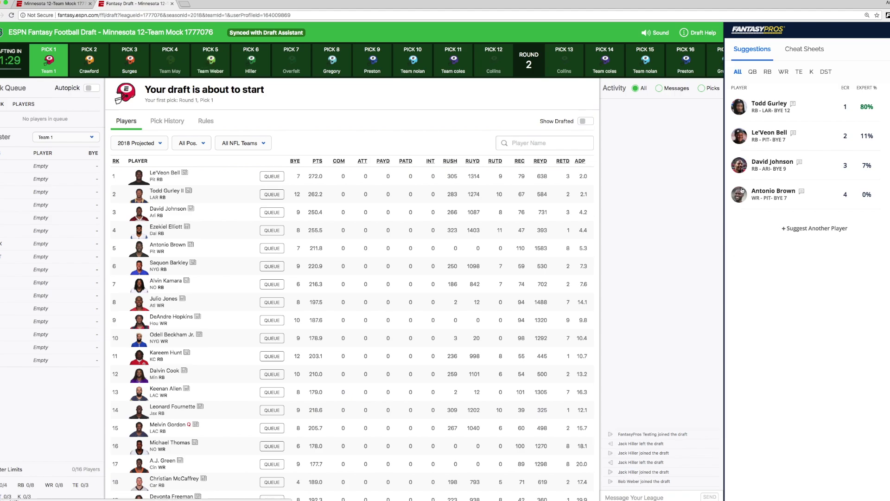
Switch to the FantasyPros Draft Assistant window showing the synced ESPN mock draft.
key(super+Tab)
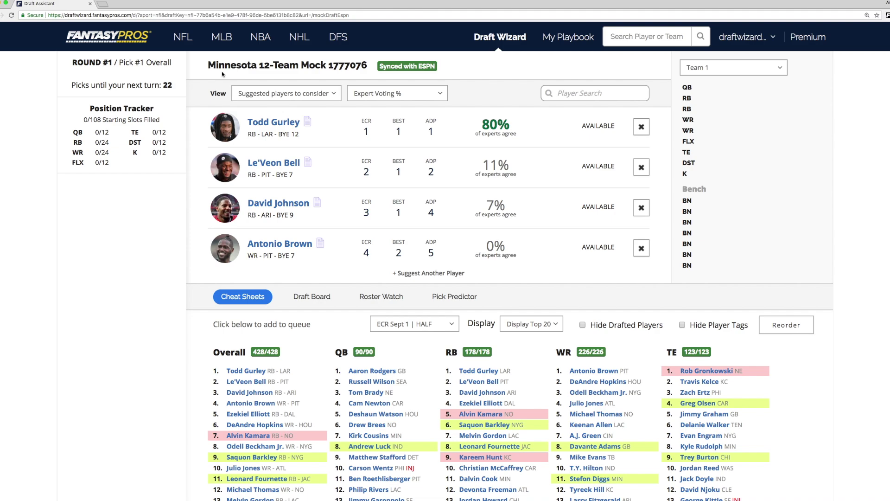
key(super+Tab)
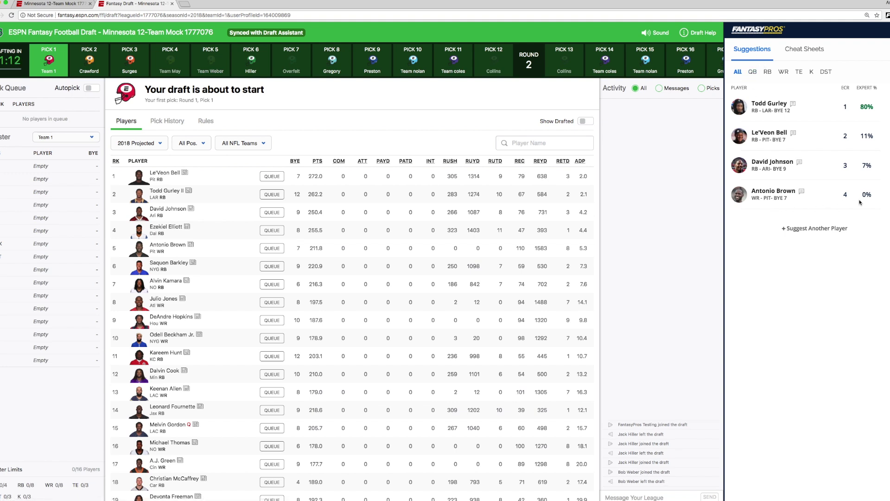
Add two suggested players, review the Cheat Sheets, then draft Todd Gurley II first overall.
click(835, 227)
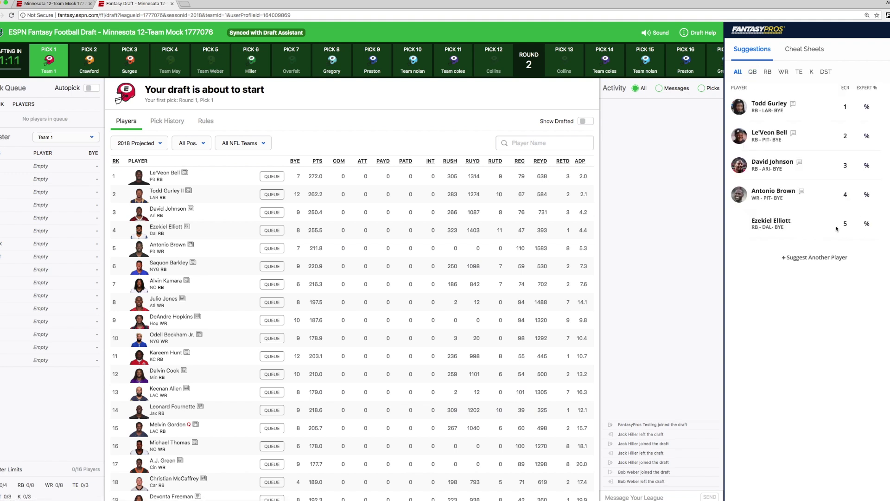
click(822, 256)
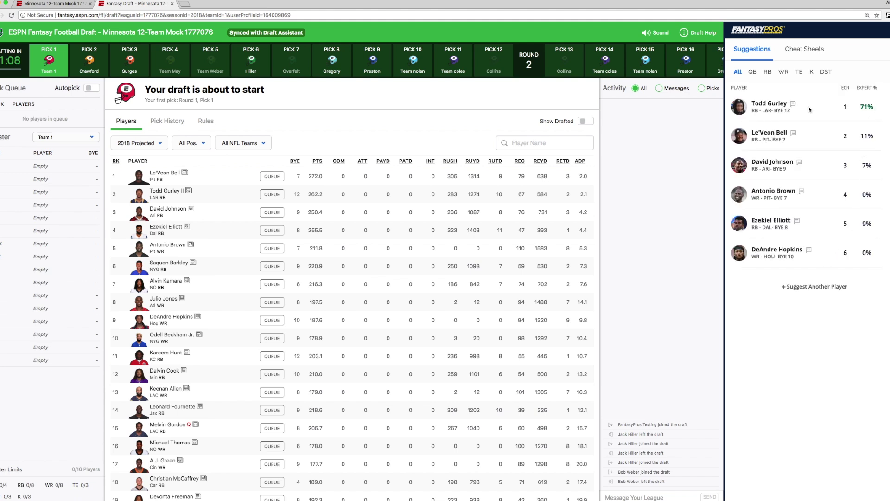
click(811, 51)
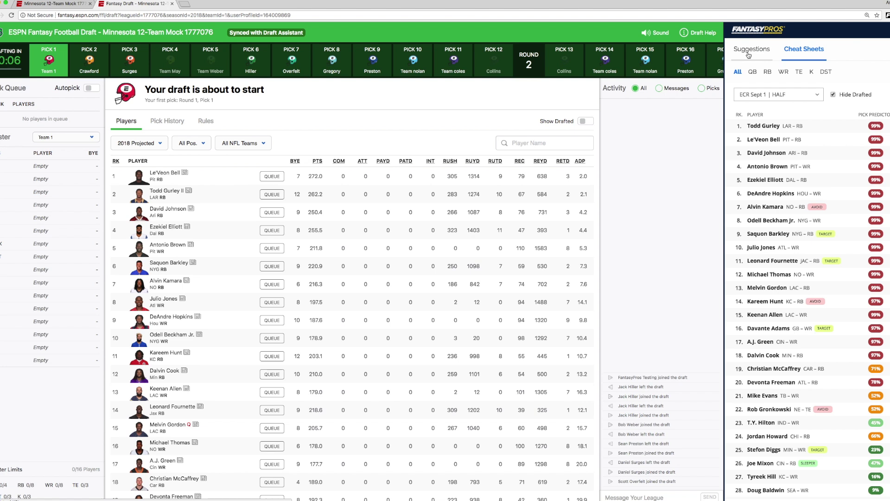
click(748, 50)
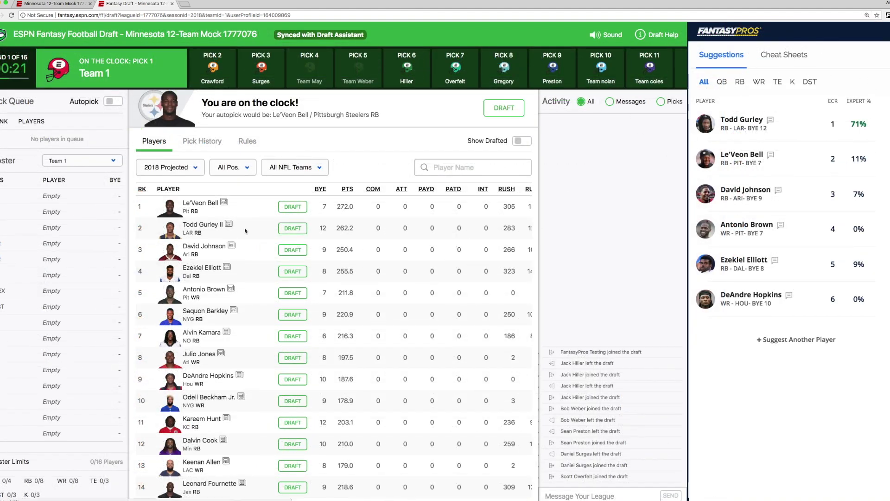
click(292, 229)
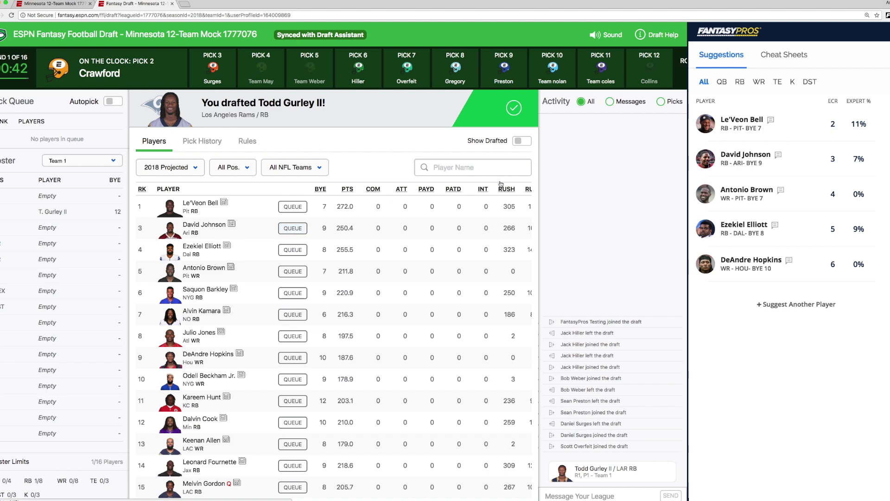
Show the FantasyPros cheat sheet and toggle Hide Drafted off and back on.
click(782, 54)
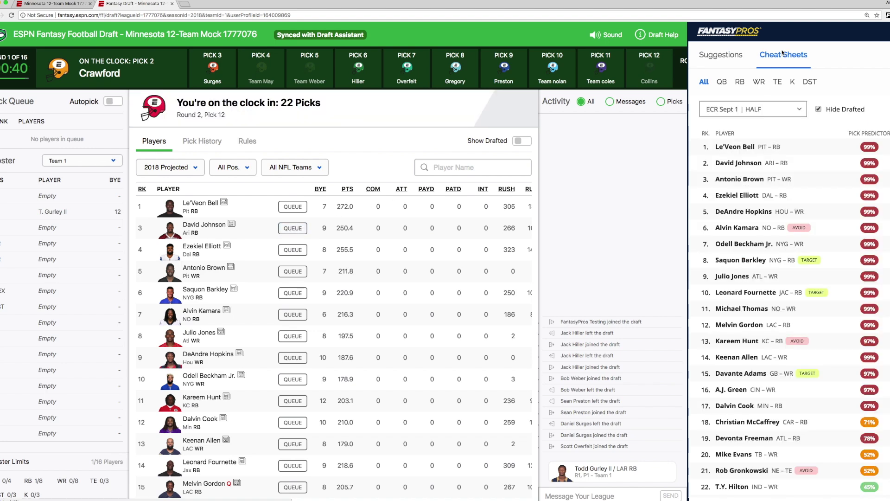
click(820, 111)
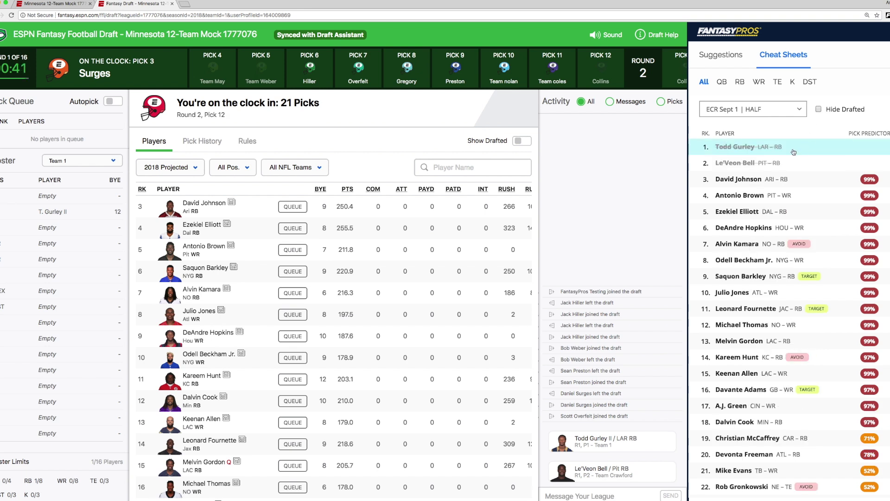
click(820, 110)
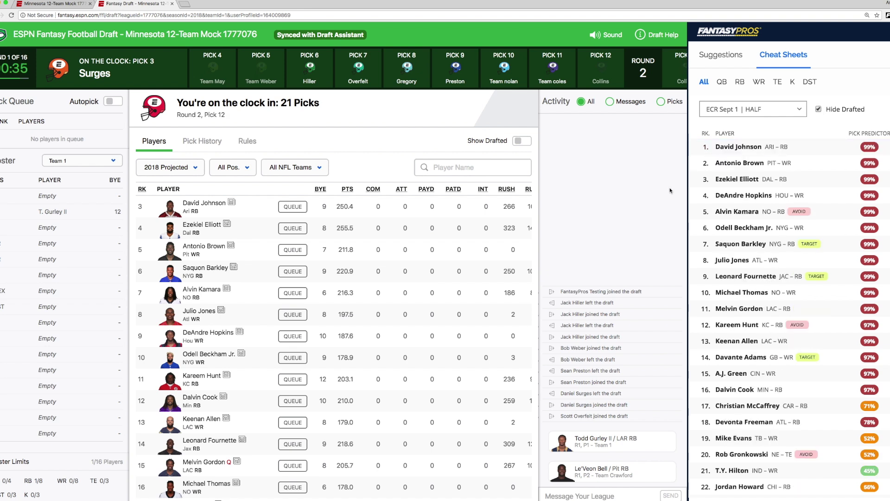